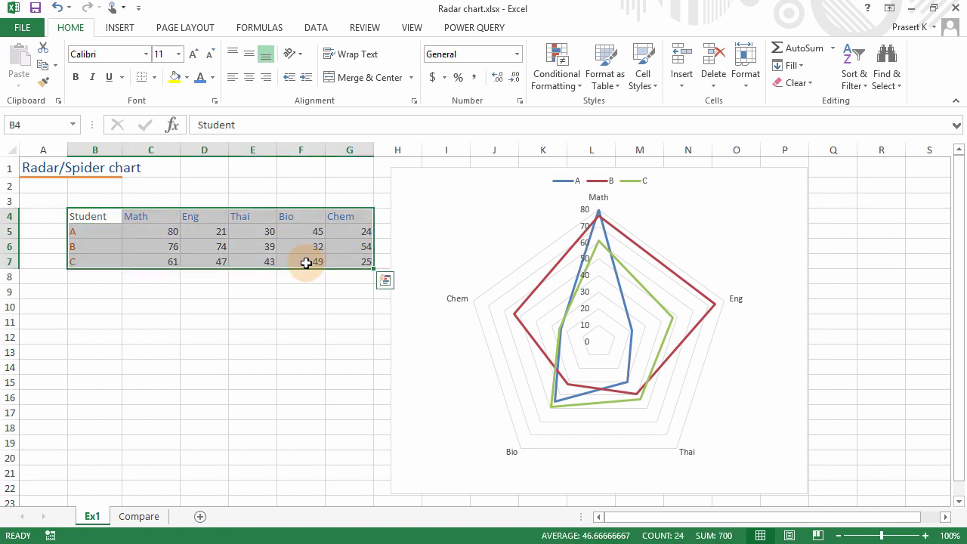
- Inspect the formulas behind students A and B's name cells
left_click(105, 235)
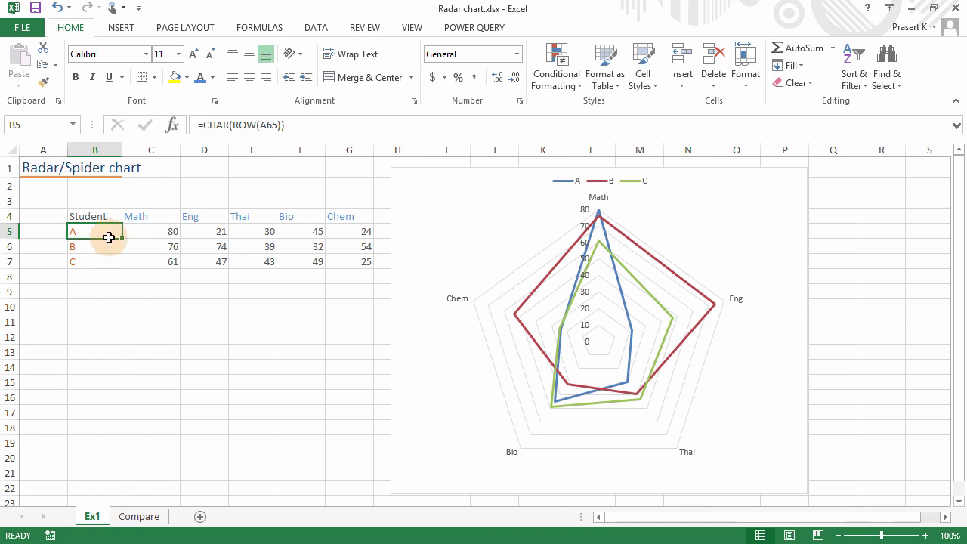
left_click(86, 250)
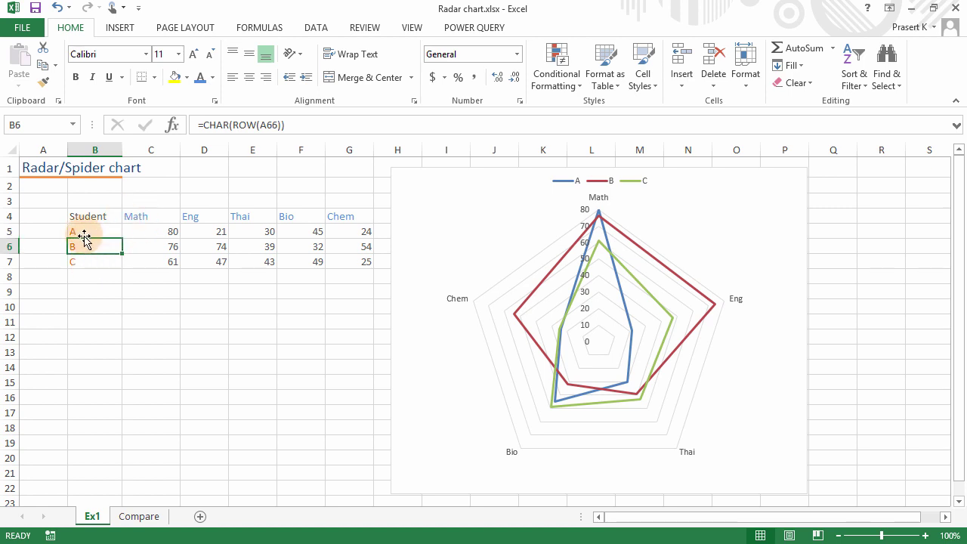
left_click(87, 231)
- Select students A, B and C's score rows and check scores like Math 80 and Eng 47
left_click(360, 229, "shift")
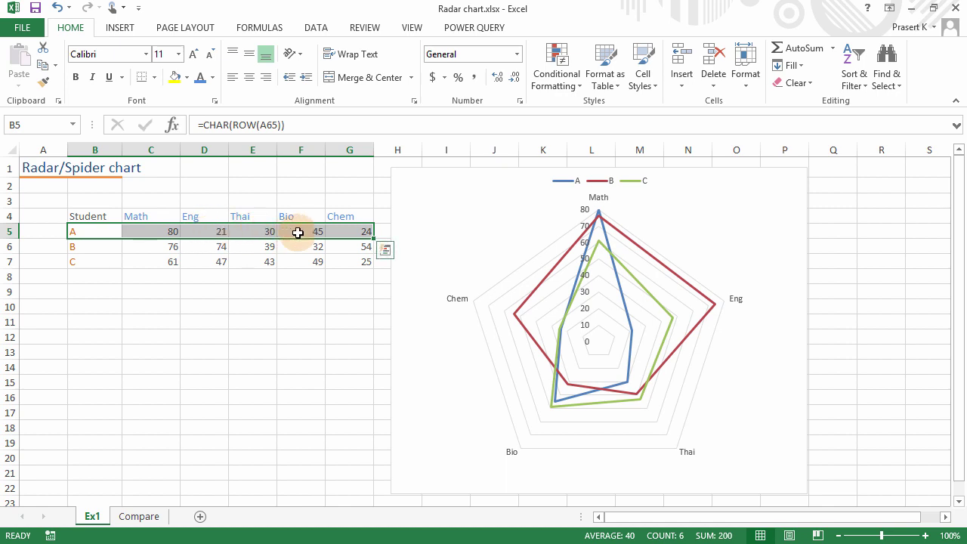
left_click(91, 248)
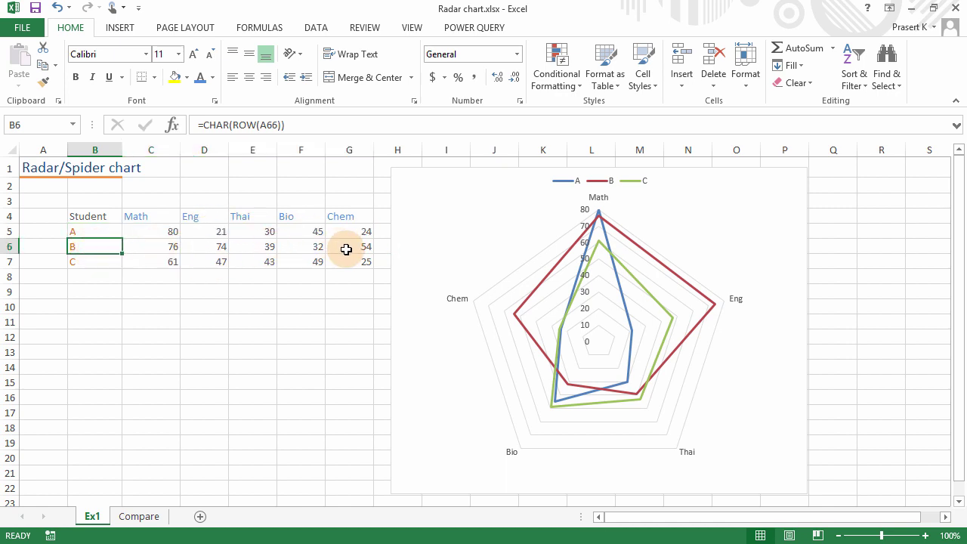
left_click_drag(345, 250, 113, 250)
left_click(113, 261)
left_click(346, 262, "shift")
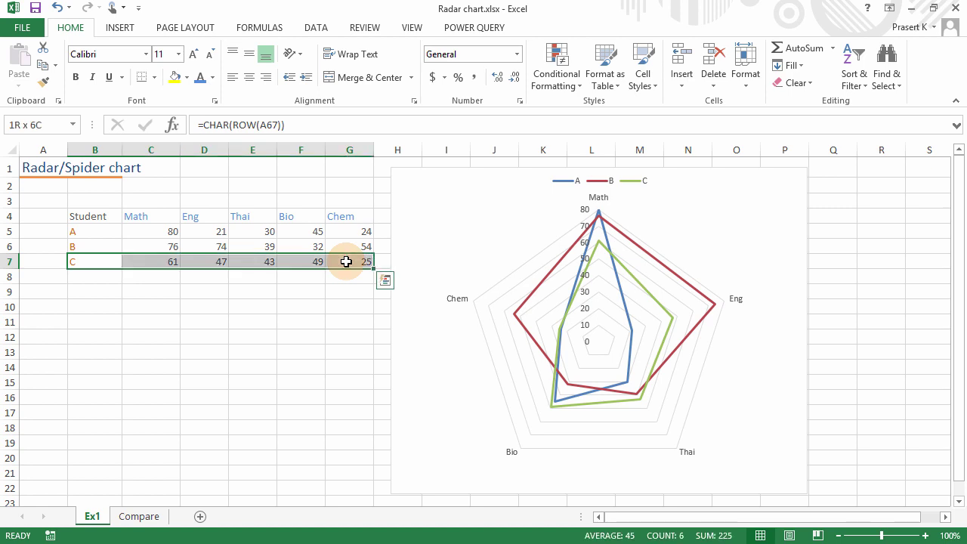
left_click(204, 260)
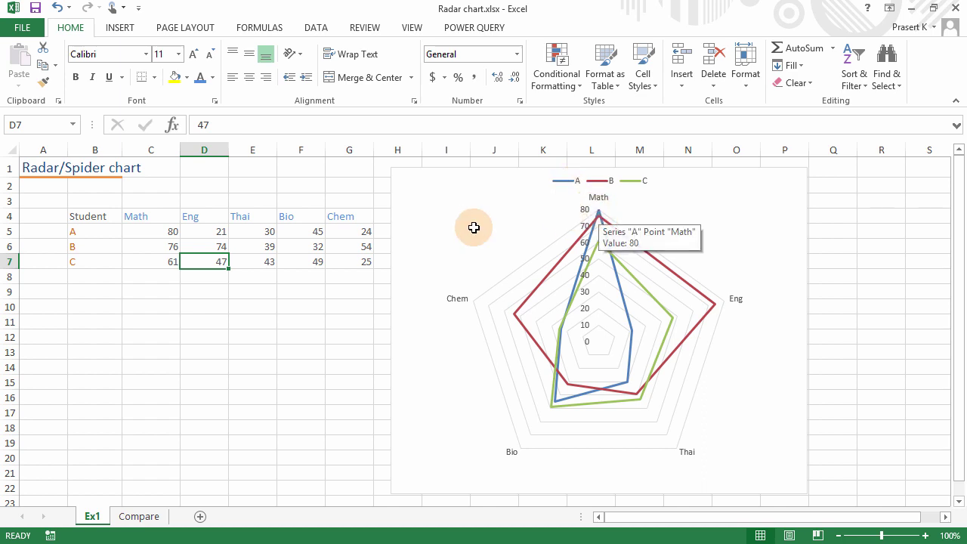
left_click(171, 233)
- Delete the existing radar chart from the Ex1 sheet
mouse_move(599, 235)
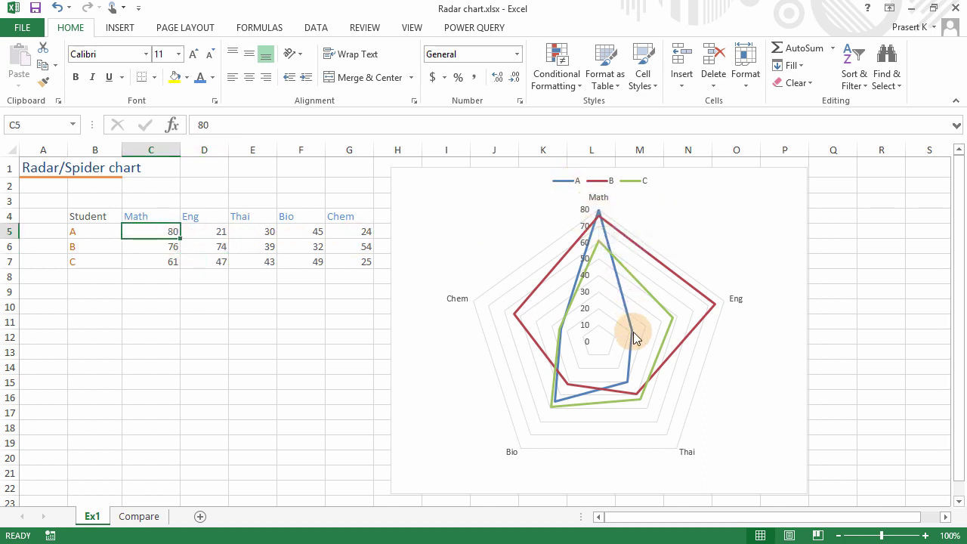
mouse_move(633, 337)
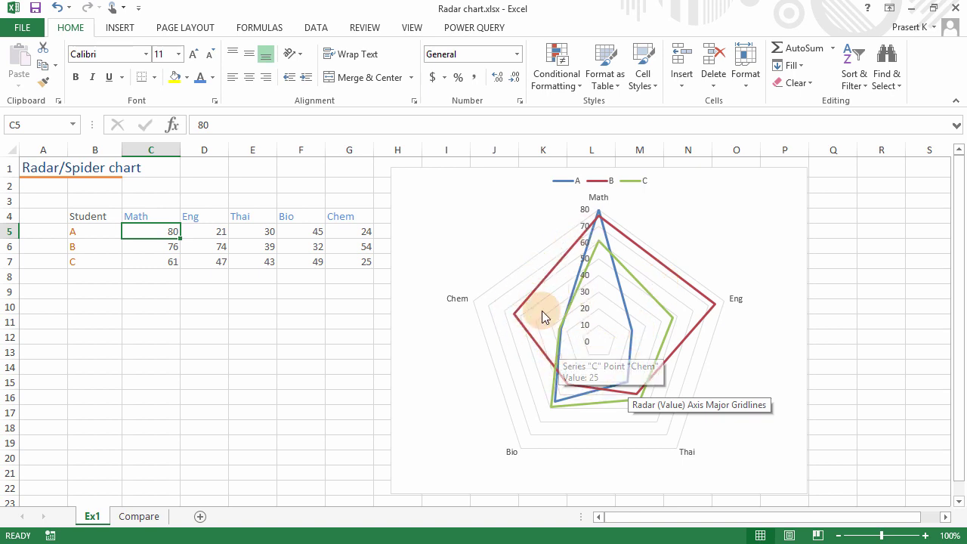
mouse_move(534, 290)
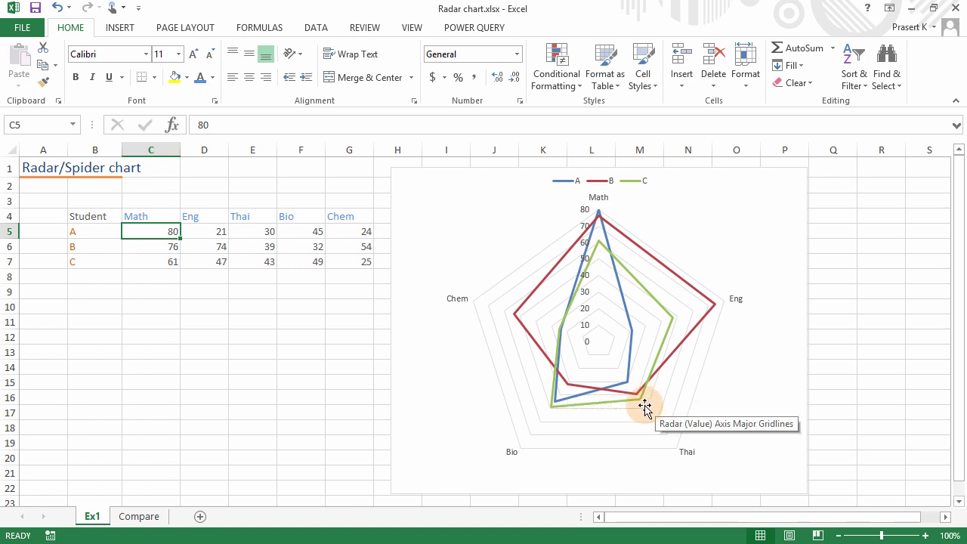
left_click(485, 172)
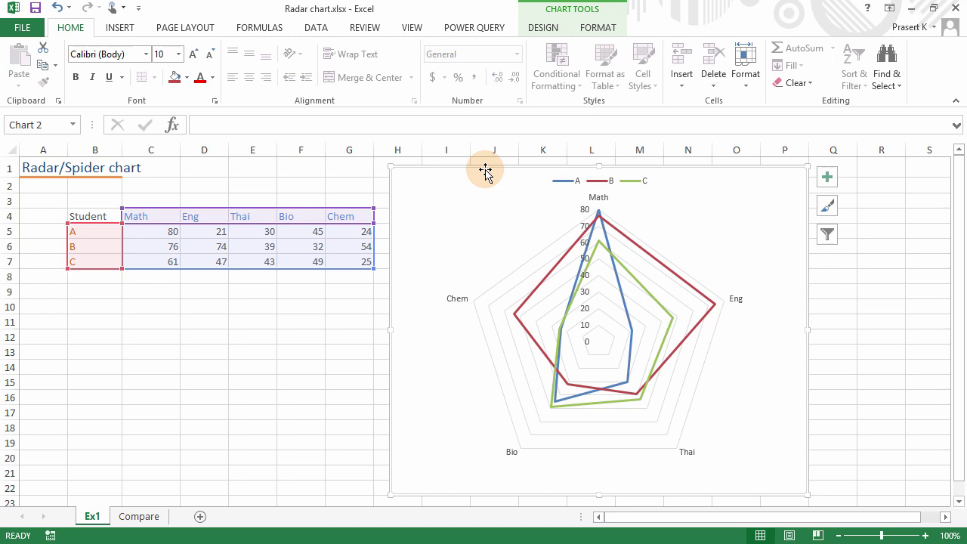
key("Delete")
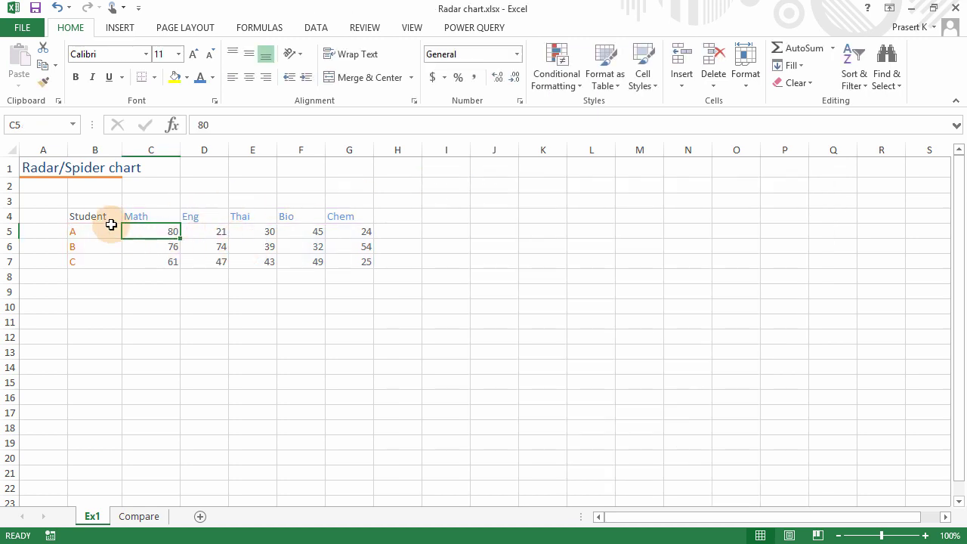
- Insert a radar chart of the B4:G7 scores through Quick Analysis, All Charts > Radar
left_click_drag(111, 220, 358, 261)
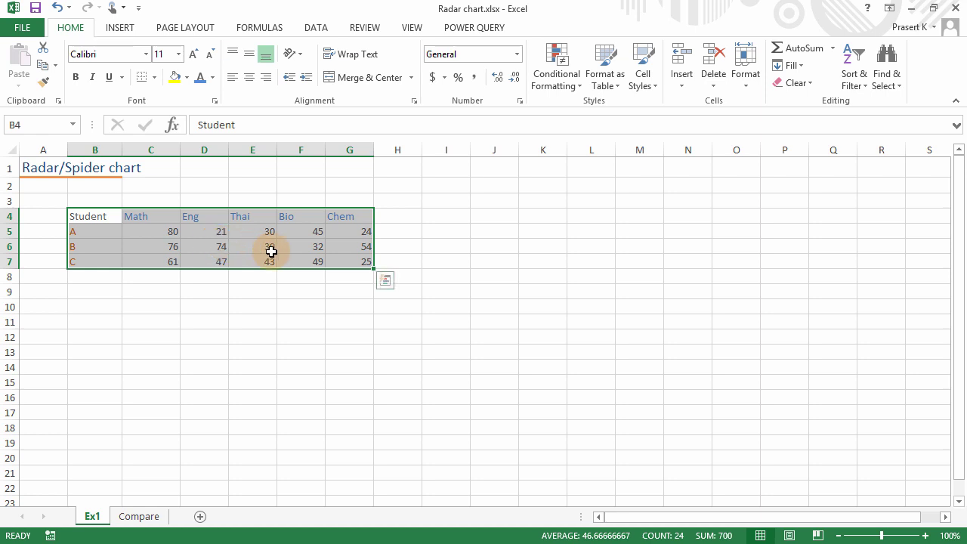
left_click(385, 282)
left_click(336, 316)
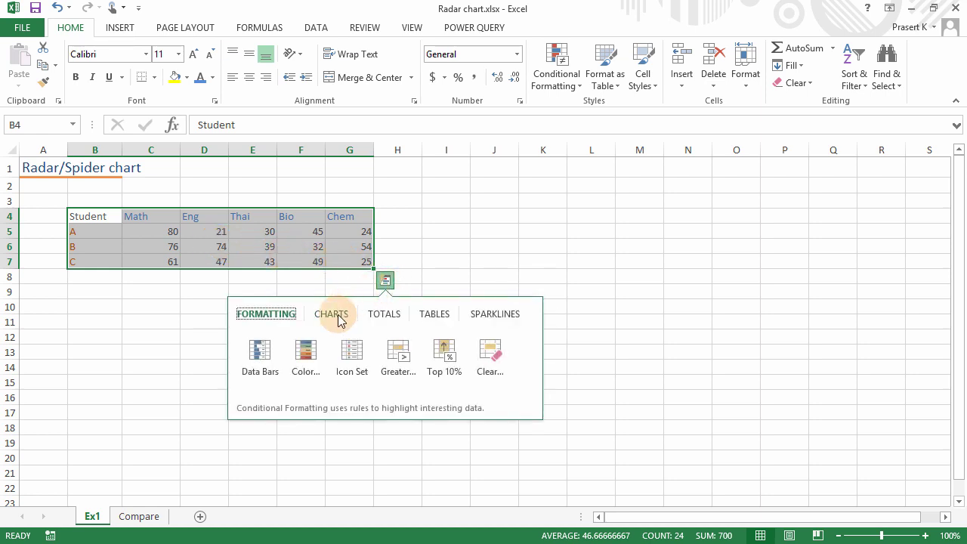
left_click(490, 356)
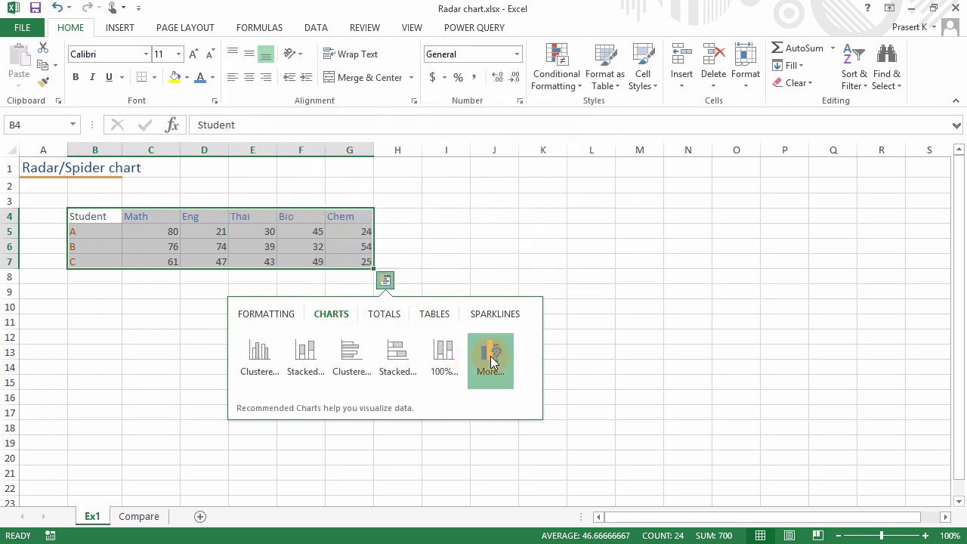
left_click(523, 94)
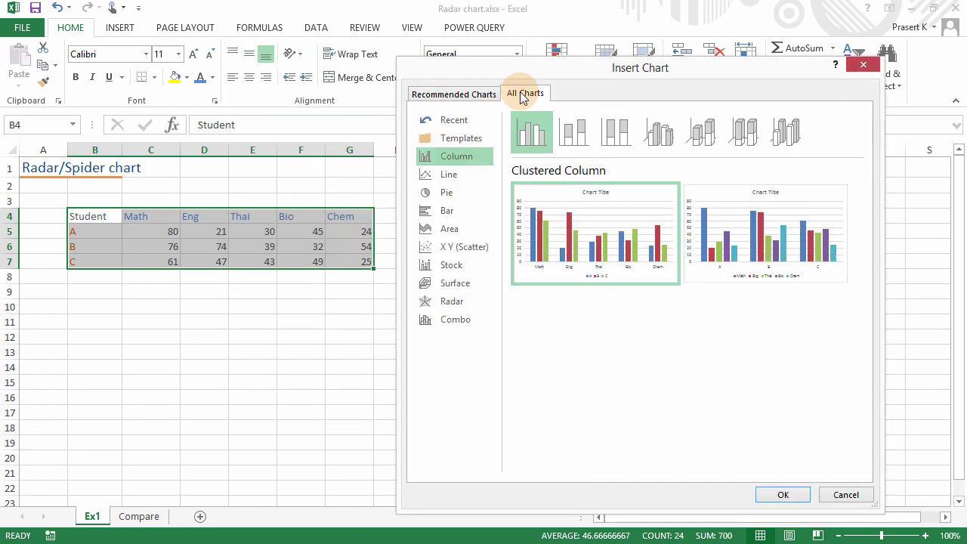
left_click(466, 302)
mouse_move(602, 255)
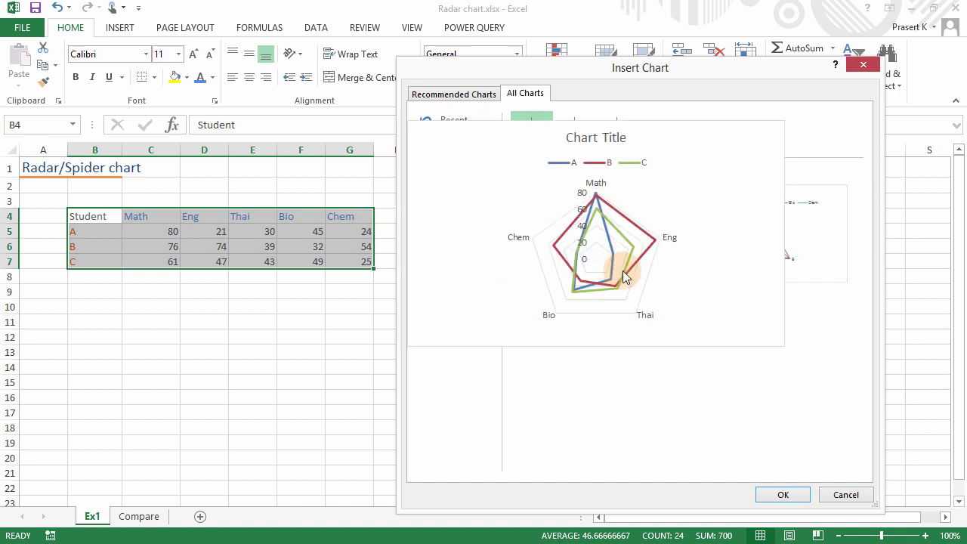
mouse_move(804, 224)
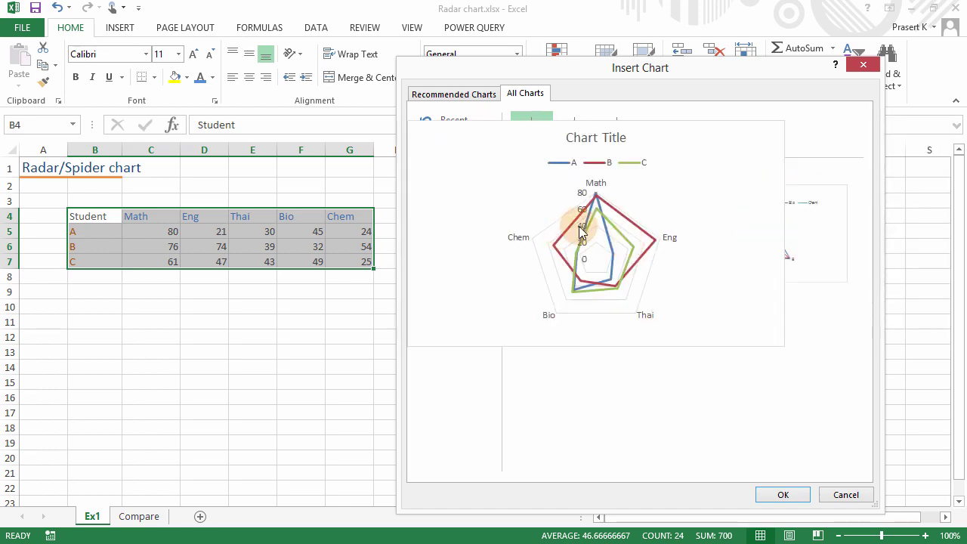
left_click(782, 495)
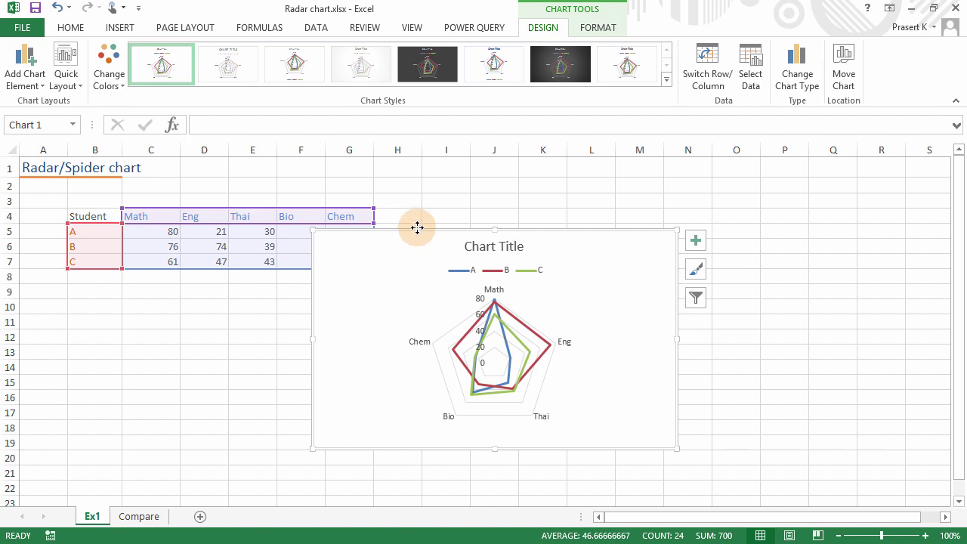
- Move the radar chart to column H beside the table, enlarge it, and deselect it
left_click_drag(417, 227, 503, 159)
mouse_move(762, 379)
left_mouse_down()
mouse_move(774, 414)
mouse_move(856, 498)
left_mouse_up()
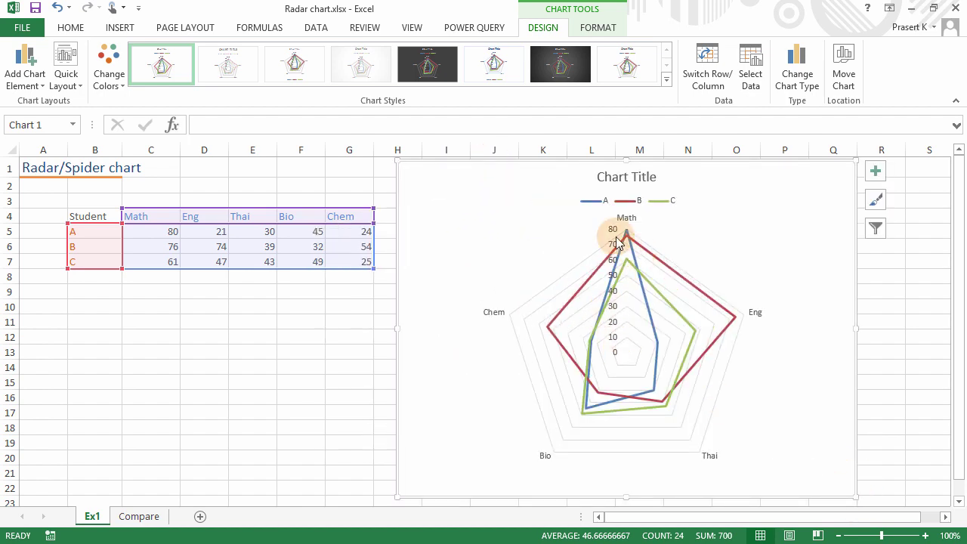
left_click(141, 219)
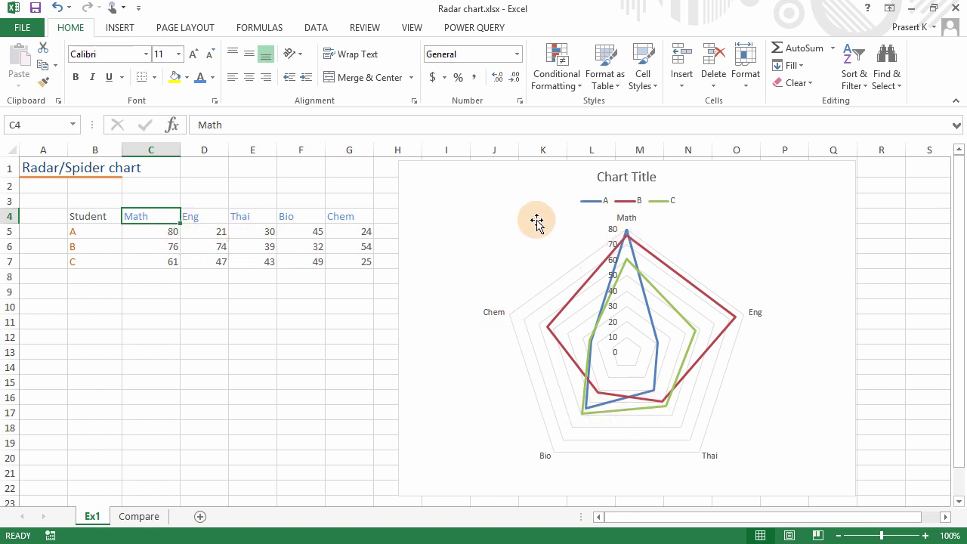
- Narrow the chart's data range to Math and Eng, then stretch it back across to Chem
left_click(517, 202)
left_click_drag(372, 267, 312, 265)
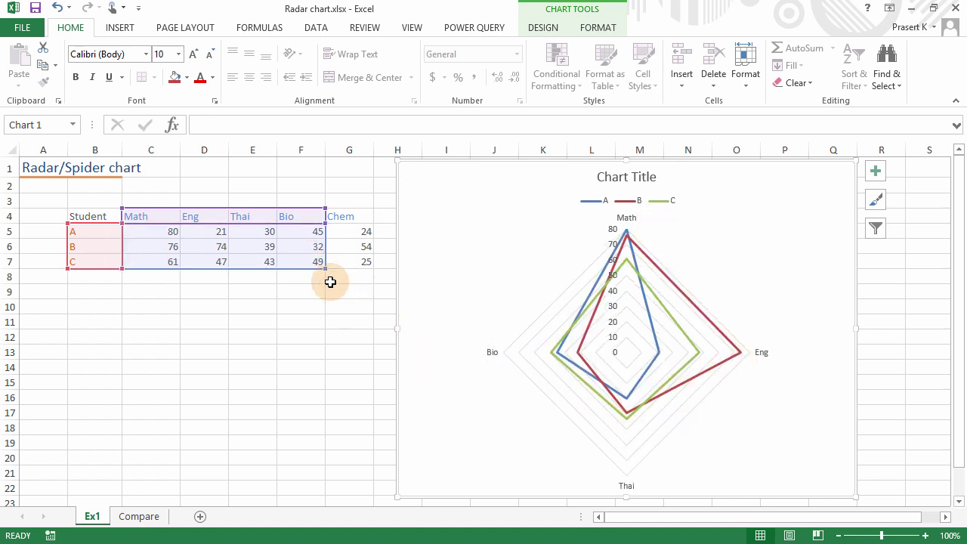
left_click_drag(330, 282, 279, 266)
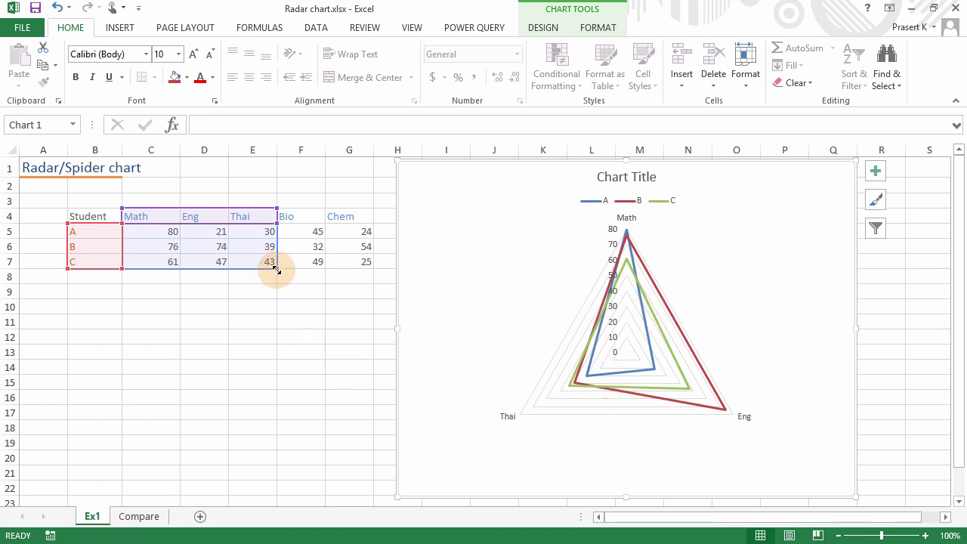
left_click_drag(276, 266, 235, 268)
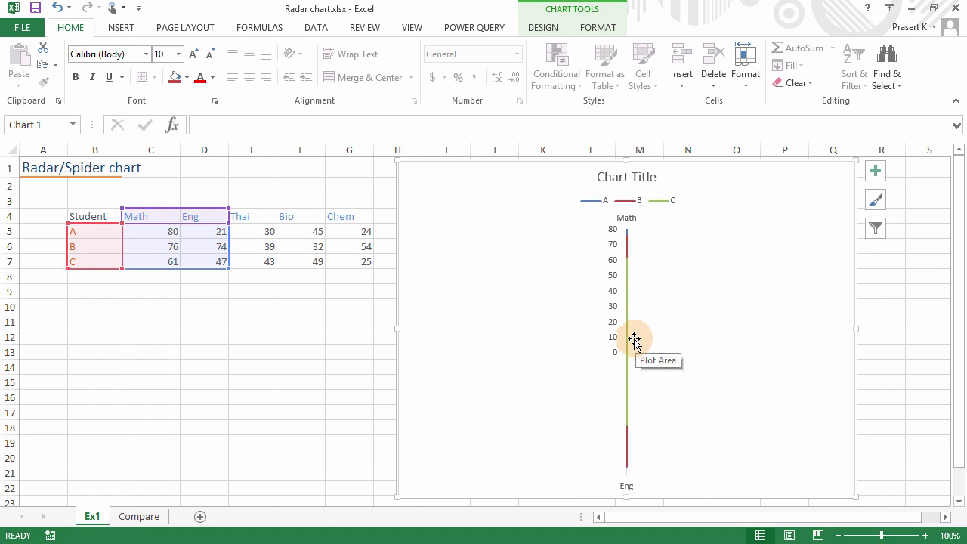
left_click_drag(229, 268, 351, 271)
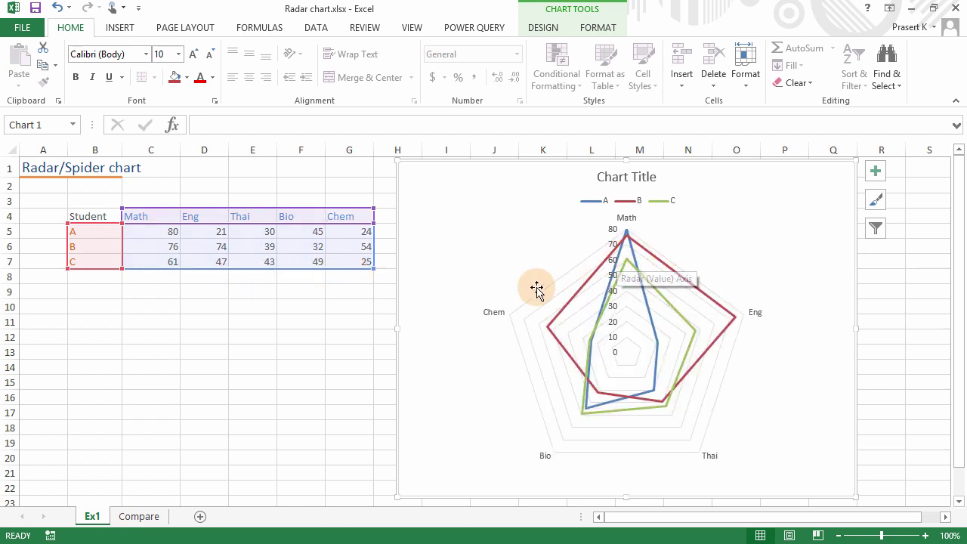
- Enter student names D, E and F in B8:B10
left_click(86, 278)
type("D")
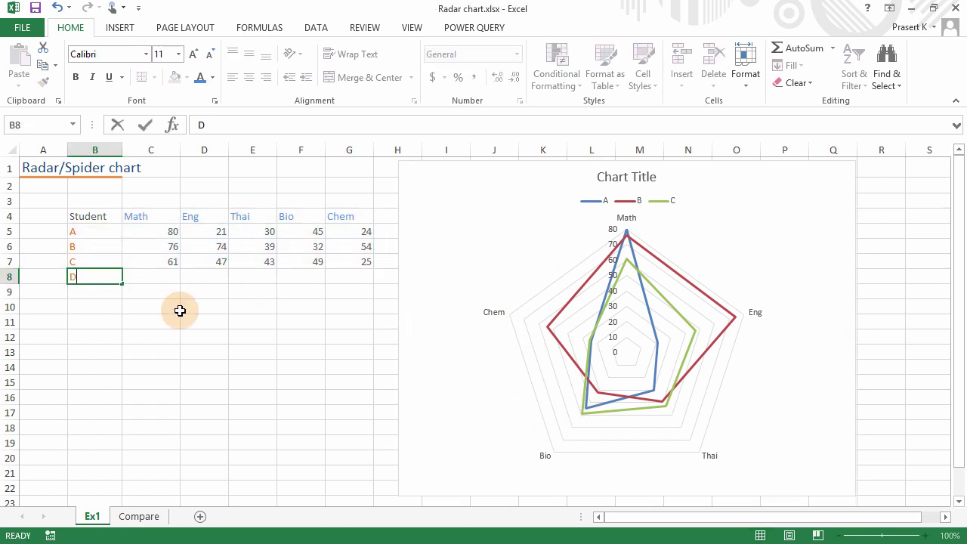
key("Return")
type("E")
key("Return")
type("F")
key("Up")
key("Up")
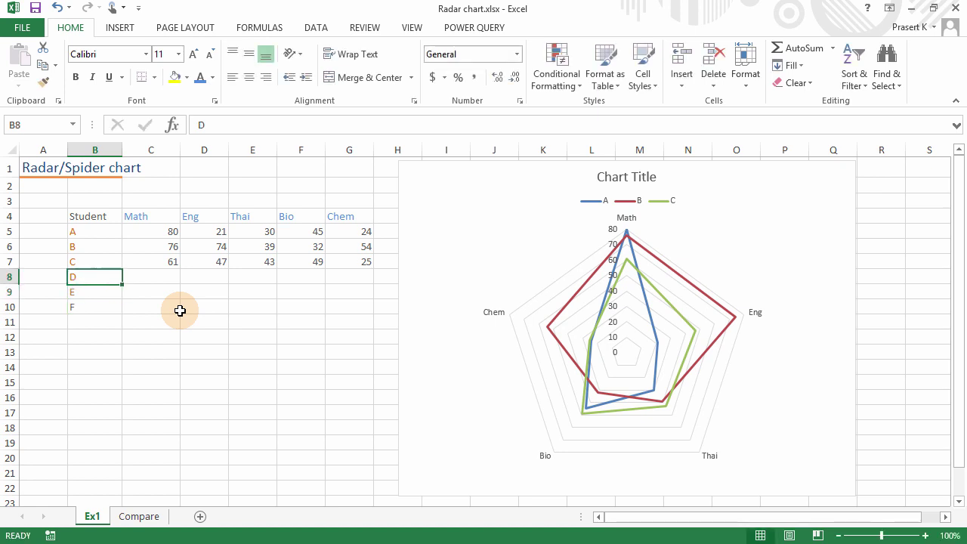
key("Up")
key("Down")
- Fill C8:G10 with =RANDBETWEEN(20,99) scores for students D, E and F
key("Right")
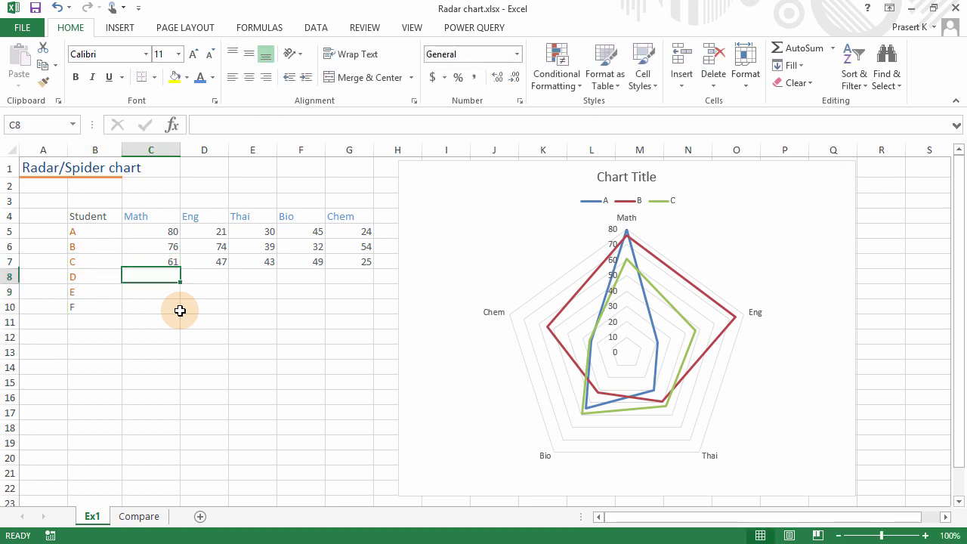
type("=ran")
key("Down")
key("Tab")
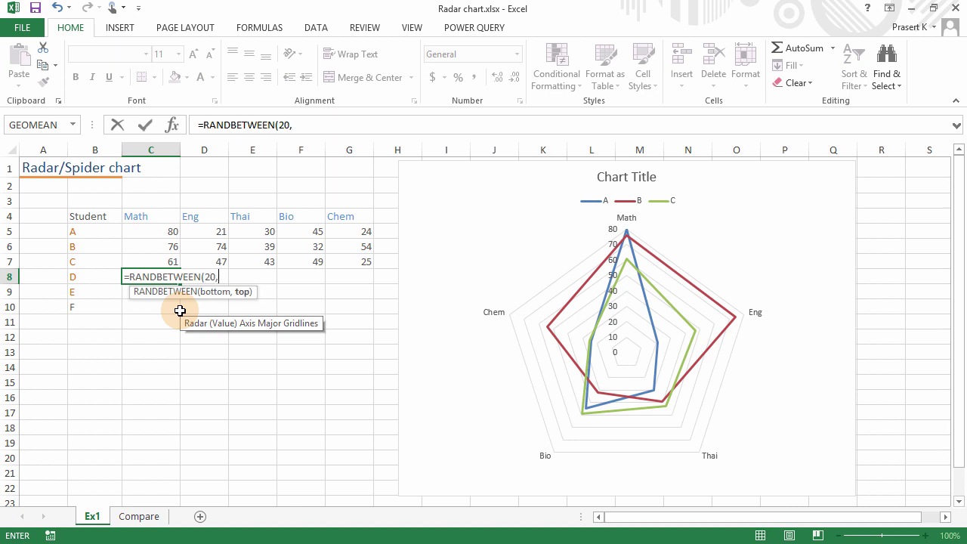
type(")")
key("ctrl+Return")
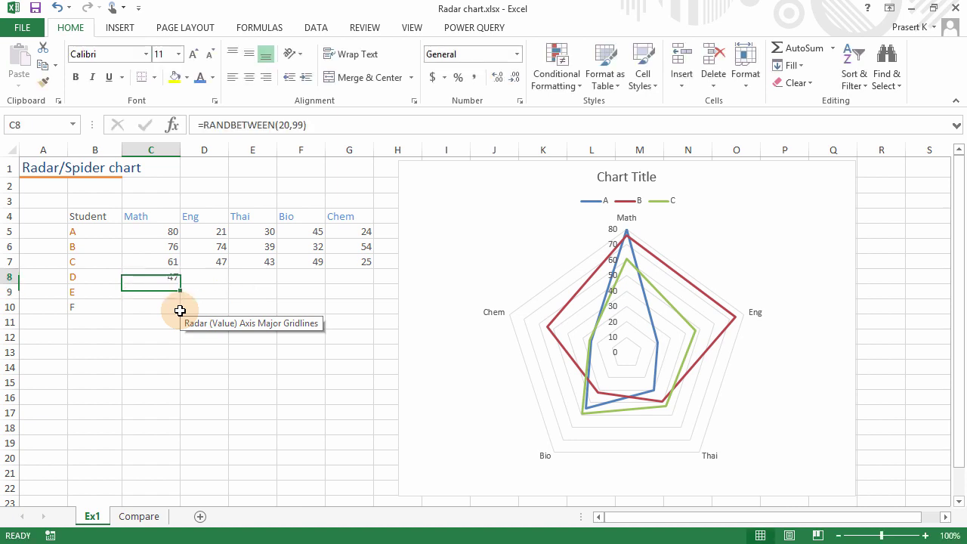
key("shift+Down")
key("shift+Down")
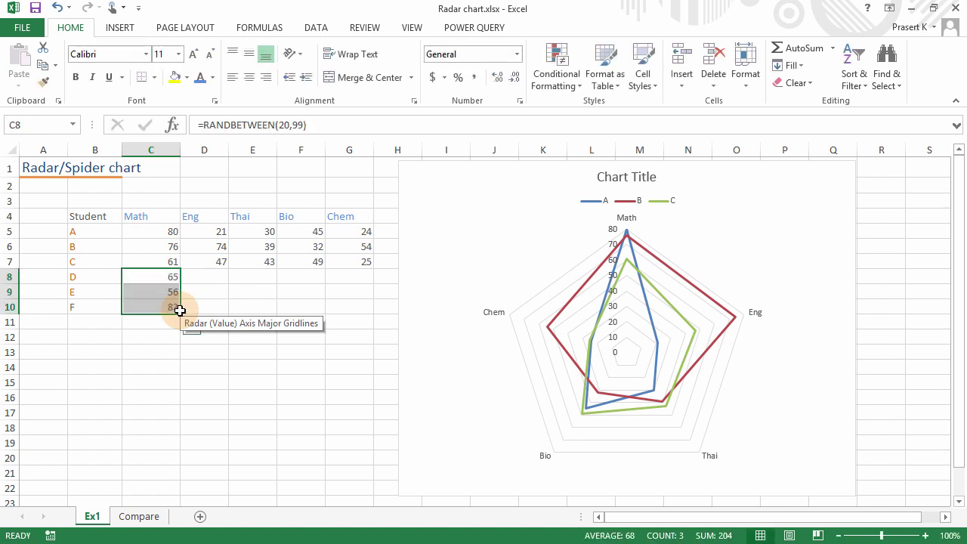
key("shift+Right")
key("shift+Right")
key("shift+Right")
key("shift+Right")
key("ctrl+r")
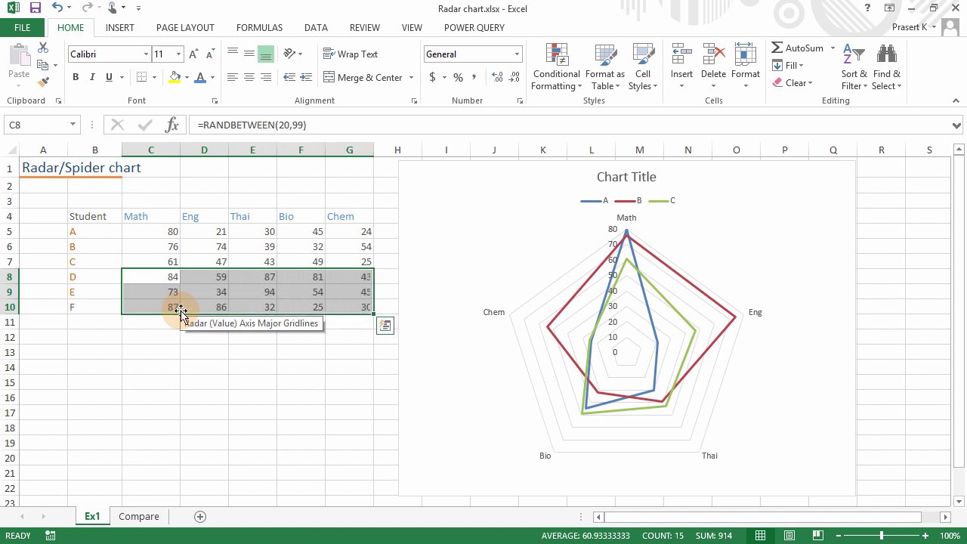
left_click(216, 249)
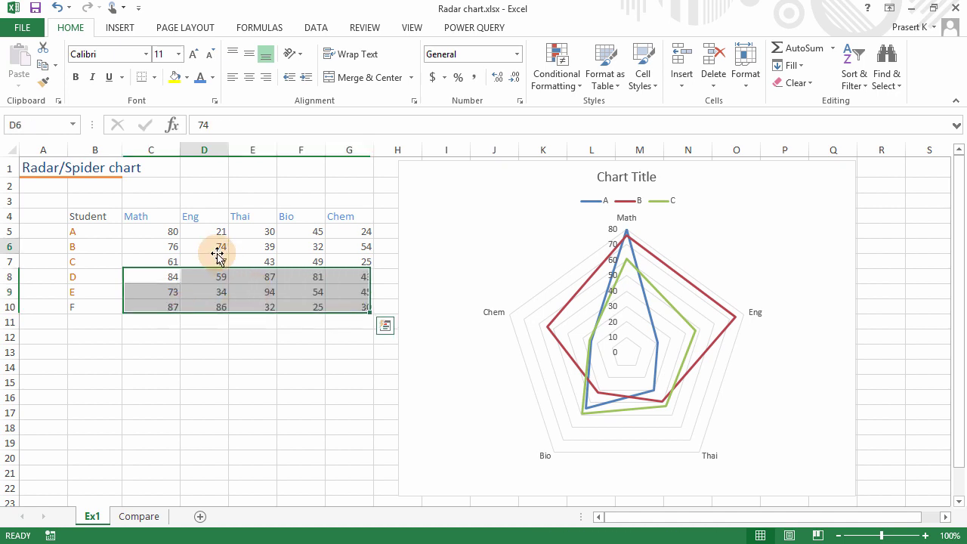
left_click(462, 189)
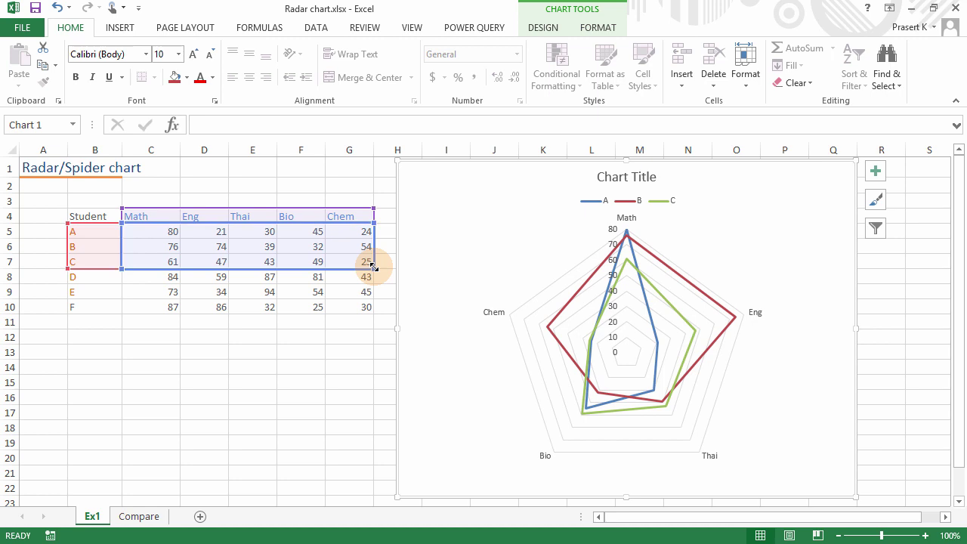
- Extend the chart's data range to row 10 for students D–F, then recalculate with F9
left_click_drag(374, 267, 371, 312)
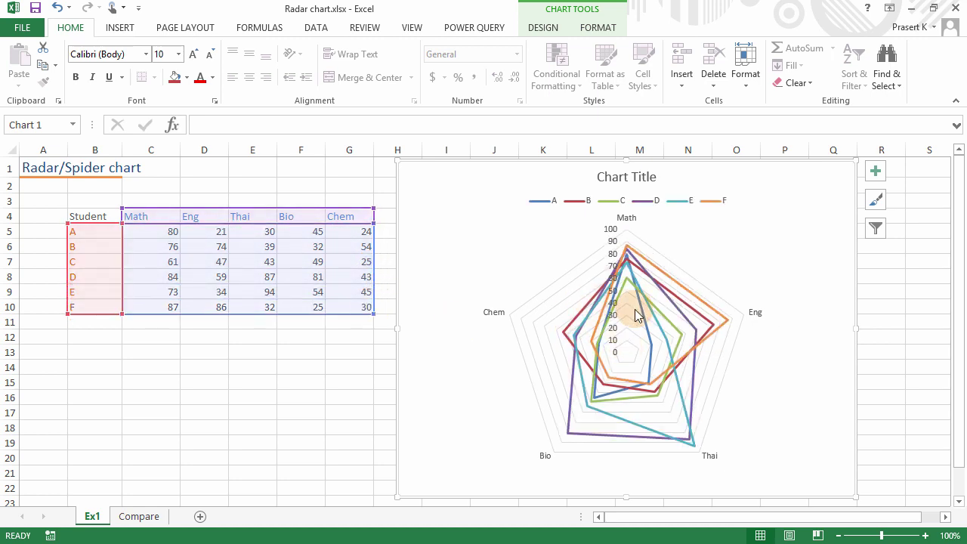
mouse_move(597, 308)
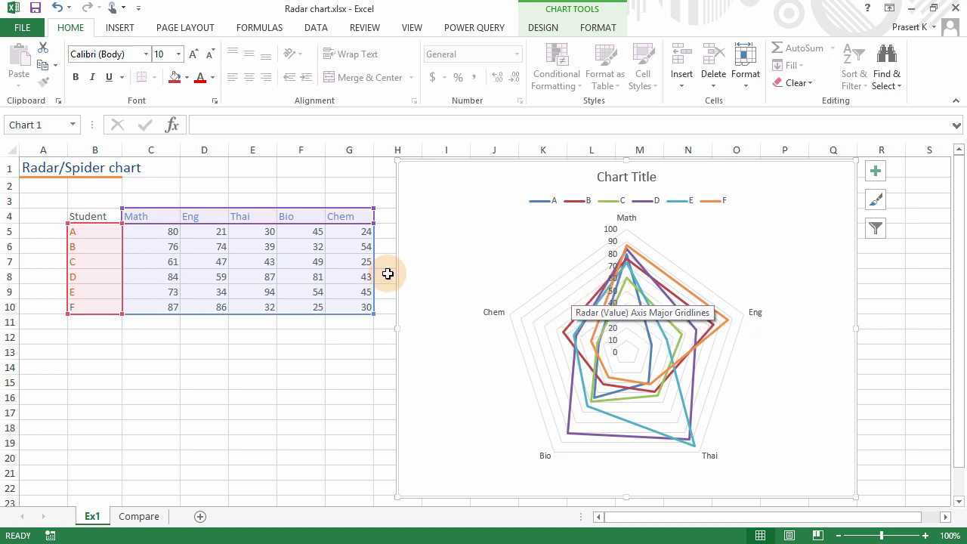
left_click(89, 234)
left_click(91, 258, "shift")
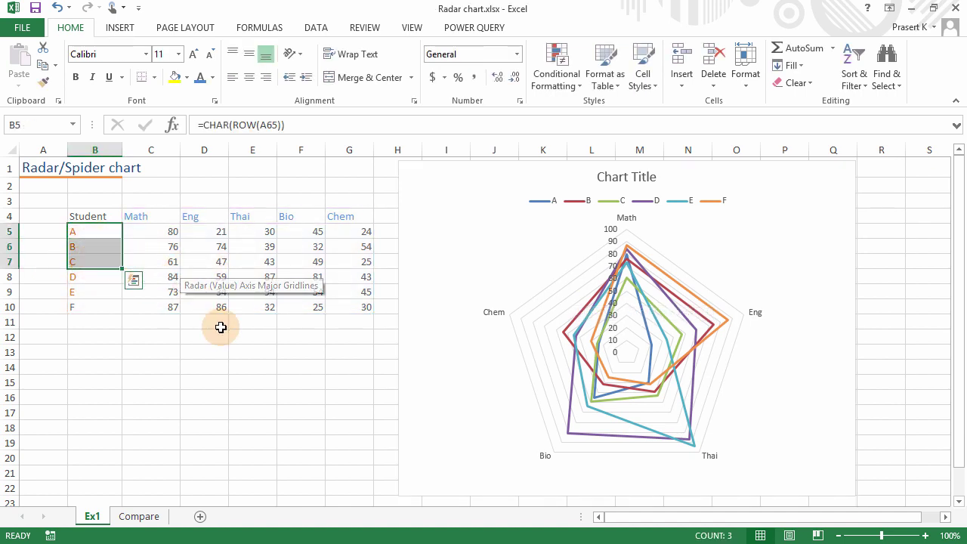
key("F9")
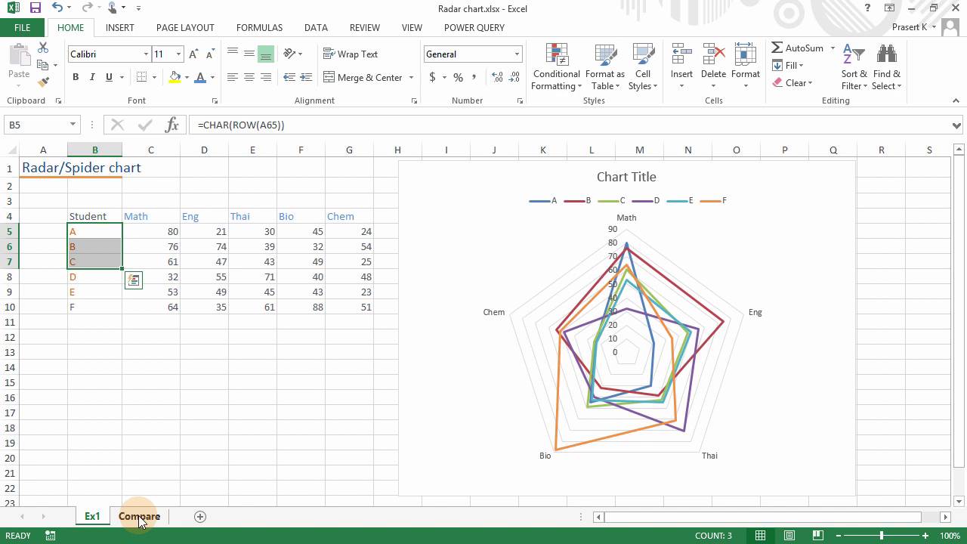
- Open the Compare sheet and examine the Scorecard table beside its radar and column charts
left_click(139, 517)
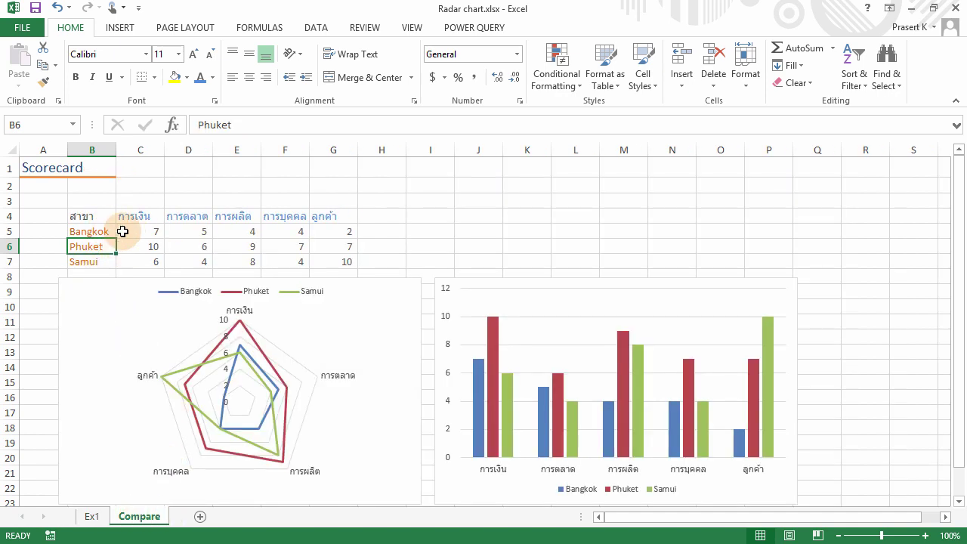
left_click(101, 216)
left_click(339, 259, "shift")
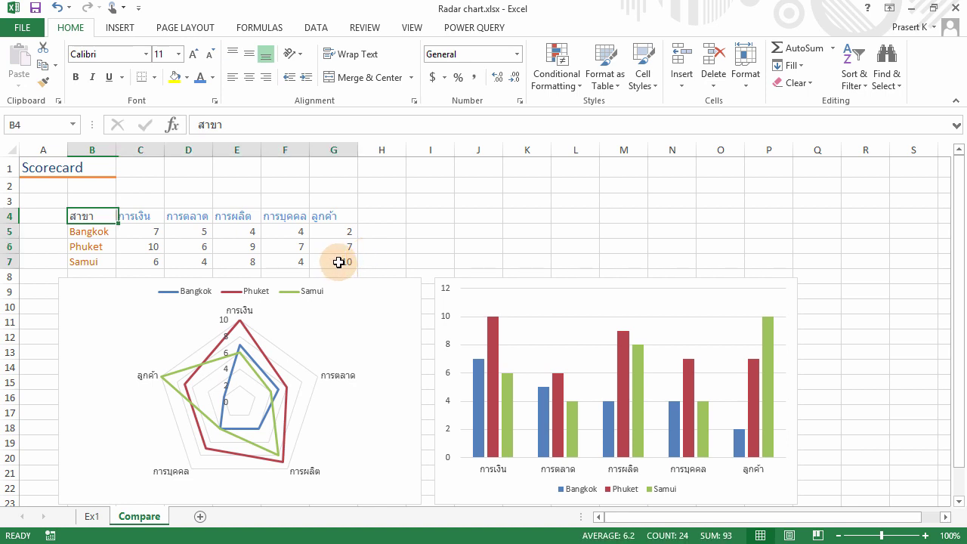
left_click(143, 221)
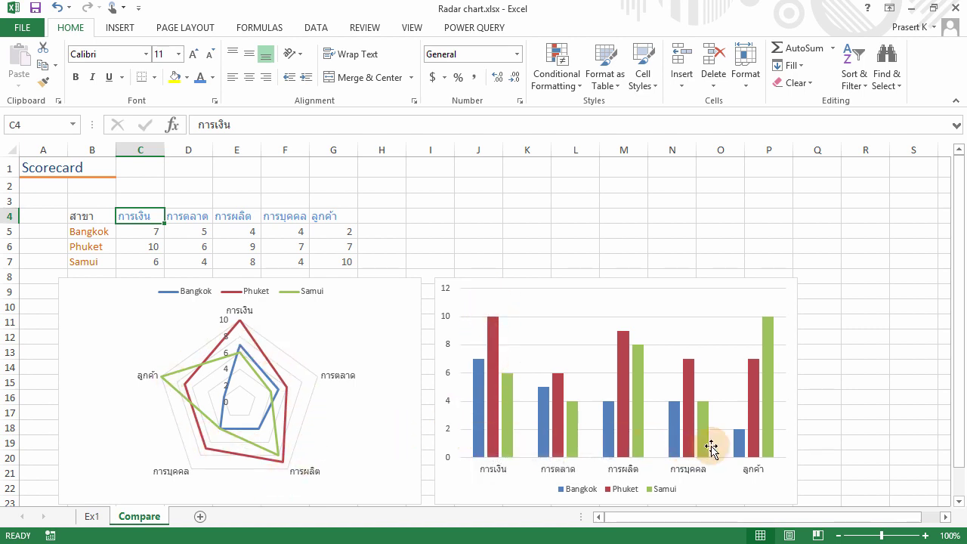
mouse_move(739, 451)
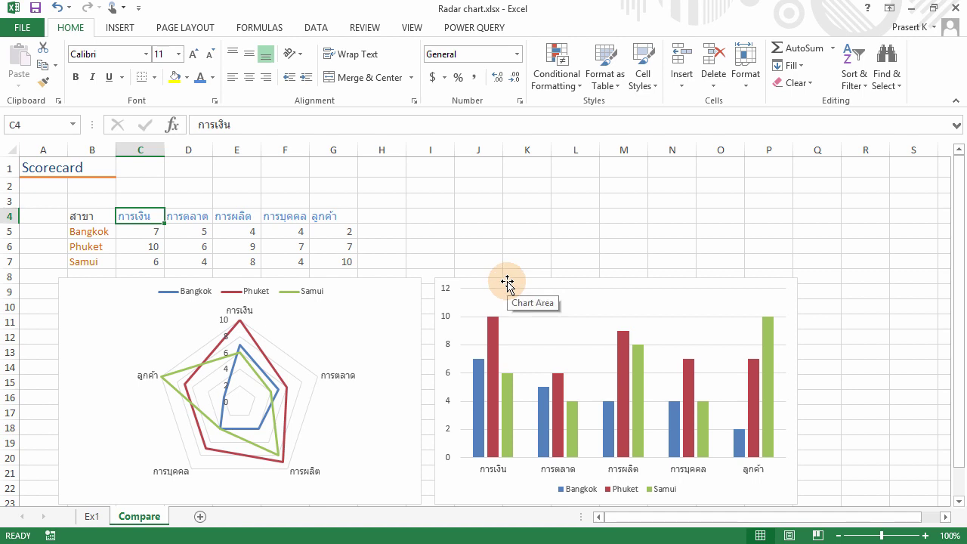
mouse_move(479, 379)
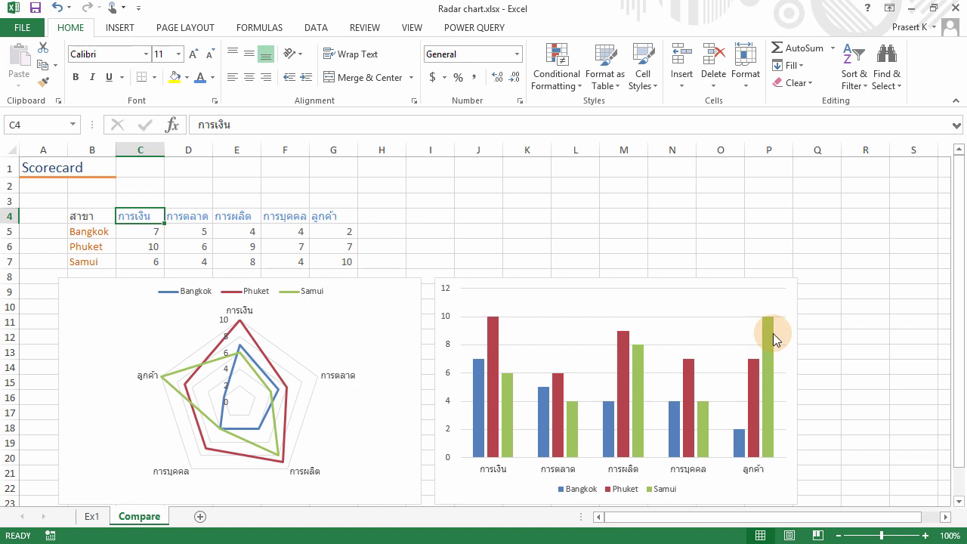
mouse_move(768, 322)
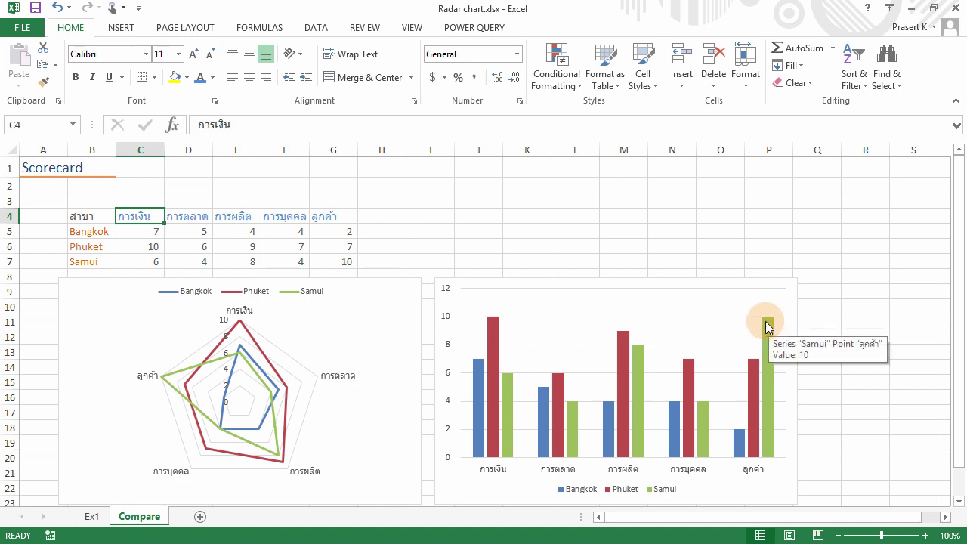
left_click(410, 246)
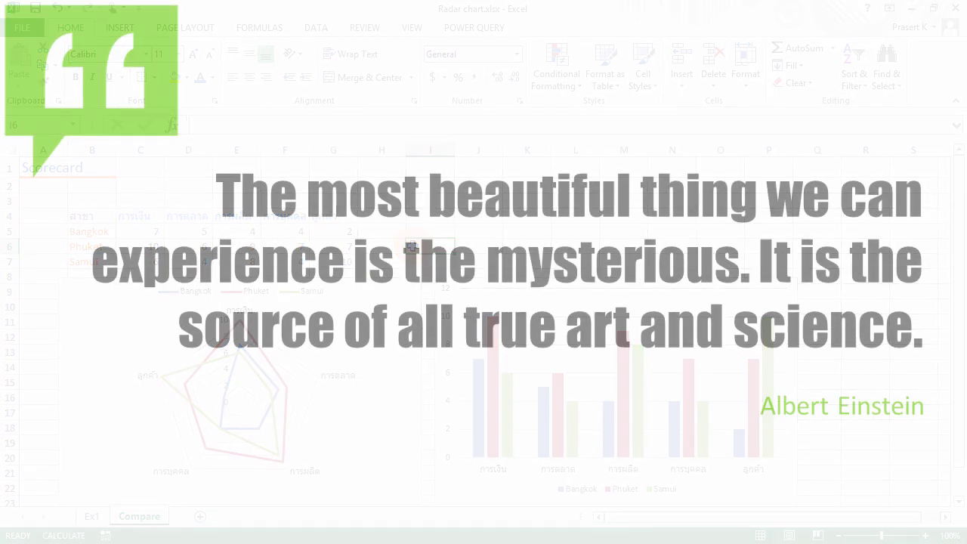